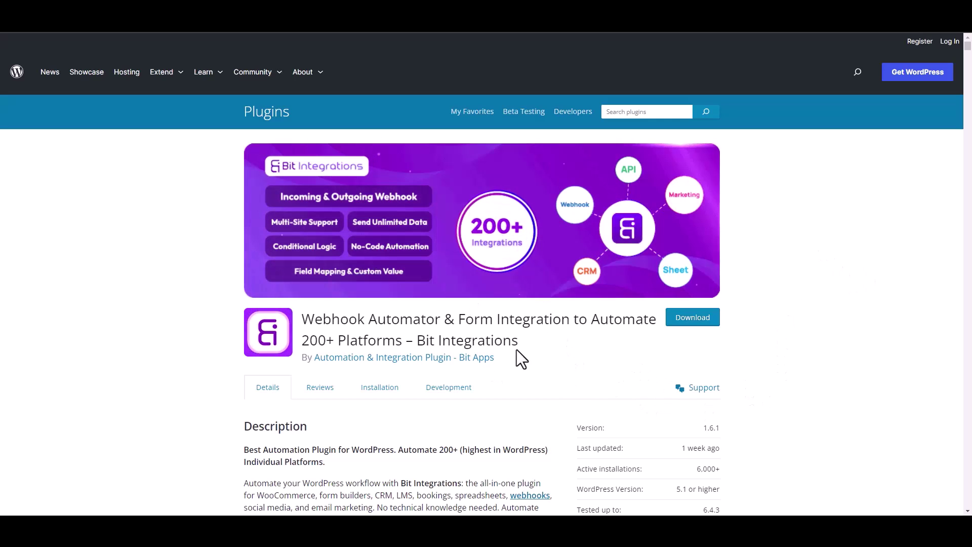
Leave the Bit Integrations plugin page and start a new integration from the dashboard
drag(417, 340, 529, 350)
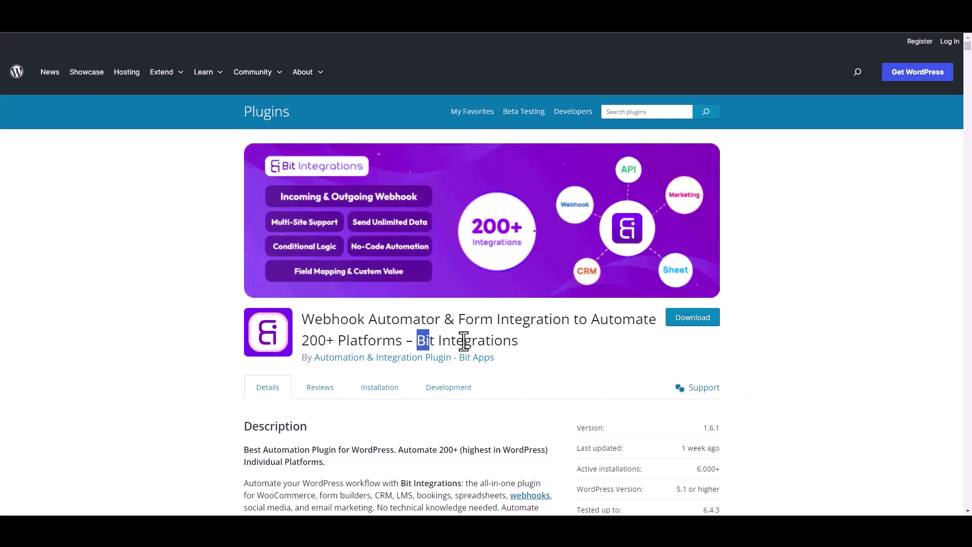
click(537, 353)
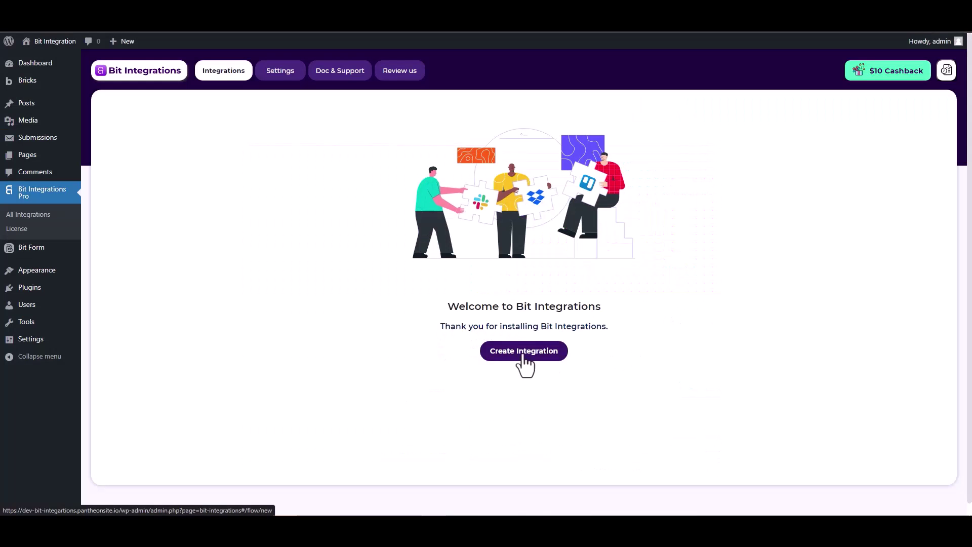
click(524, 354)
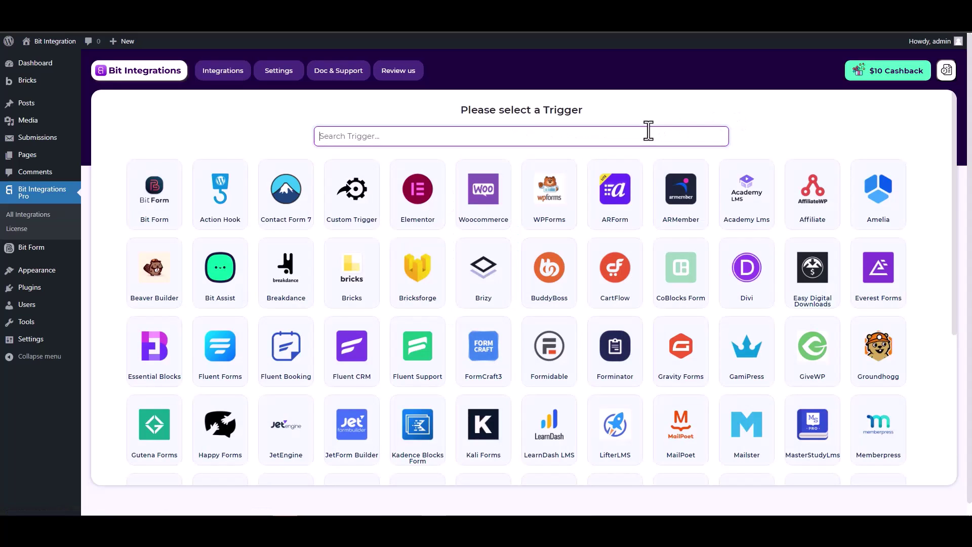
text(brick)
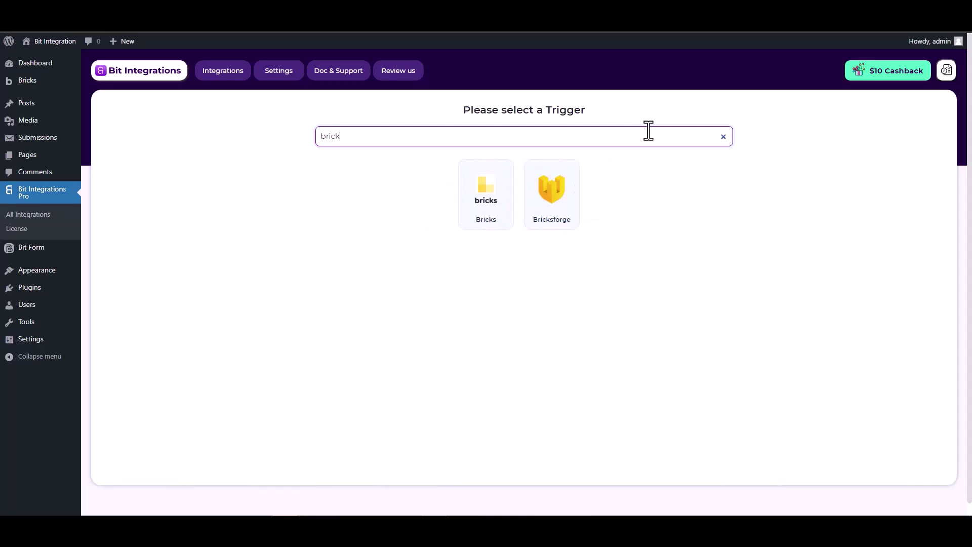
Make Bricksforge the trigger and start fetching a test form submission
click(552, 201)
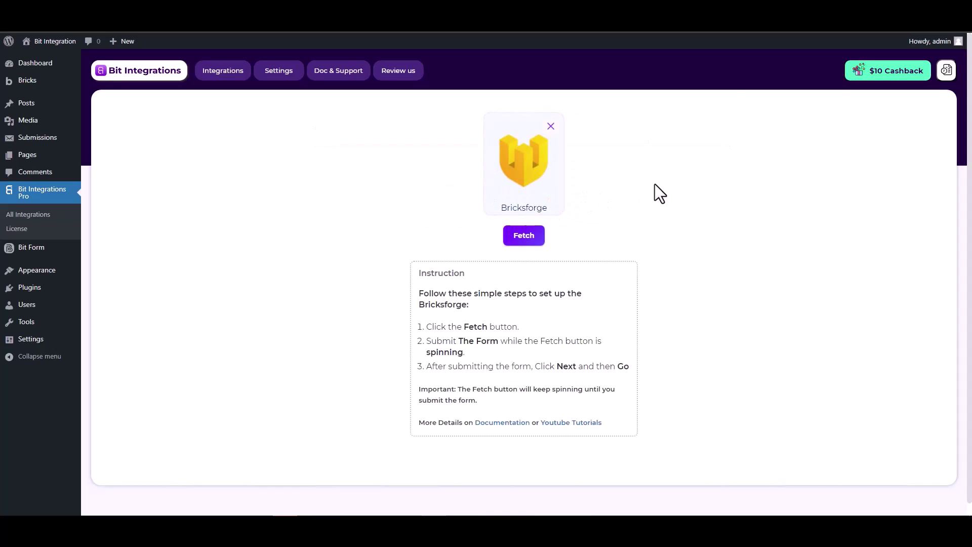
click(522, 238)
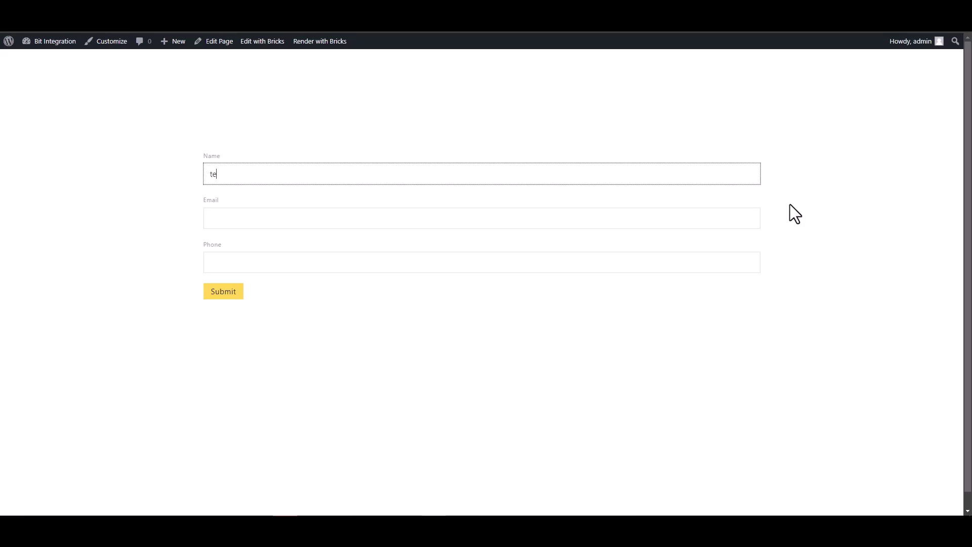
Fill in test name, email and phone in the Bricksforge form and submit it
click(750, 217)
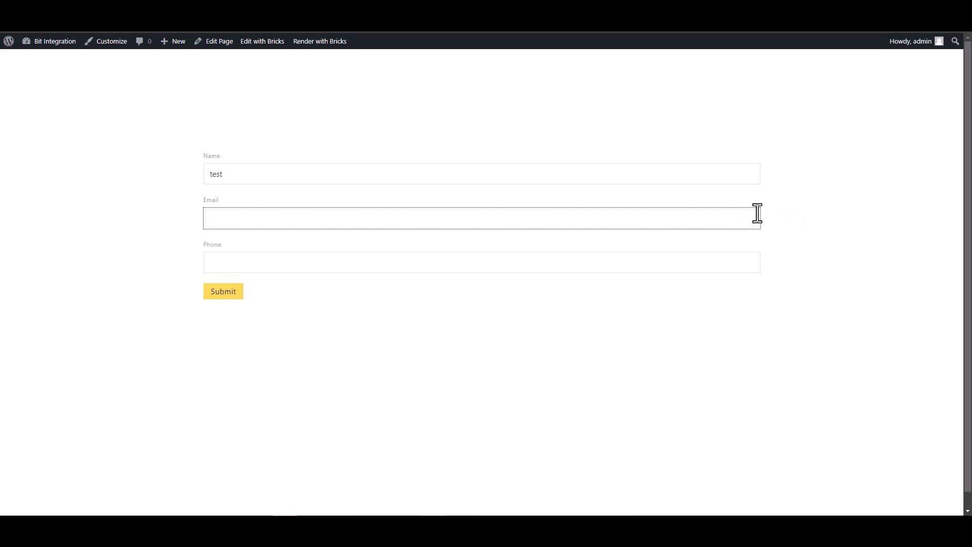
text(@gmail.)
text(com)
click(679, 260)
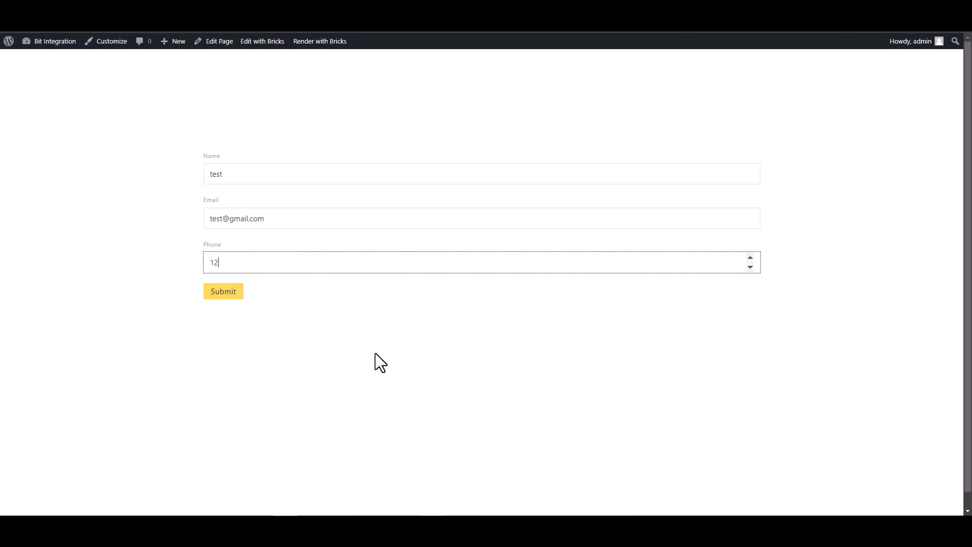
text(6)
click(228, 295)
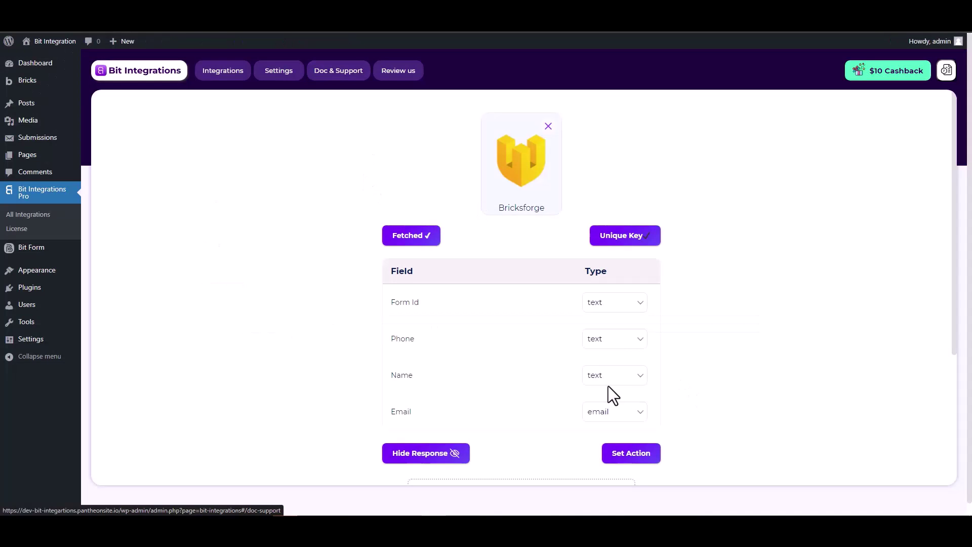
scroll(597, 387, down, 3)
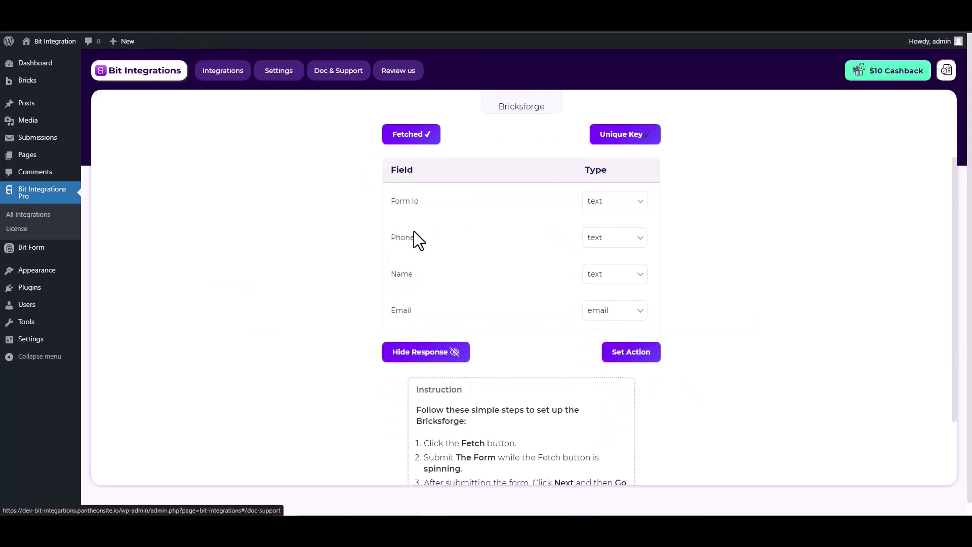
scroll(695, 248, up, 3)
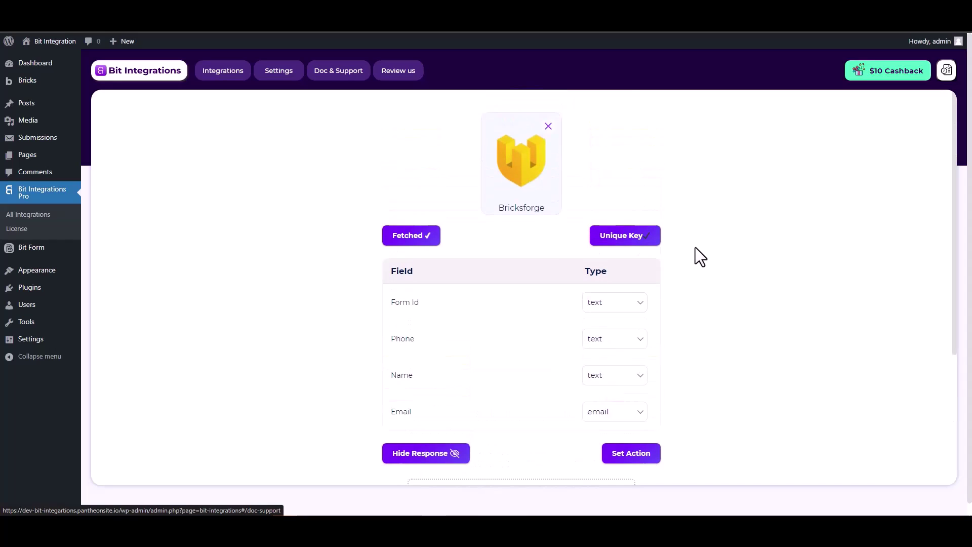
scroll(695, 248, down, 2)
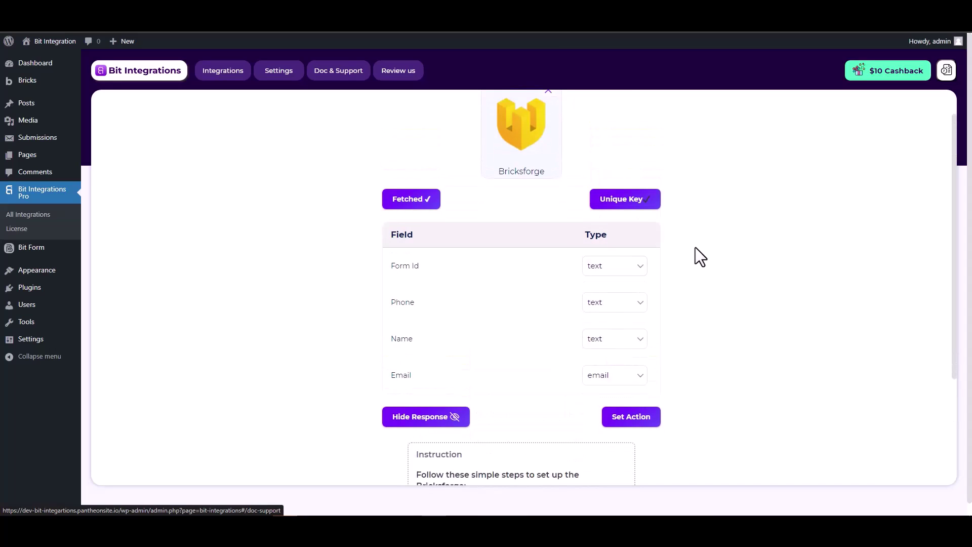
Continue to the action step and pick Discord as the destination
click(634, 403)
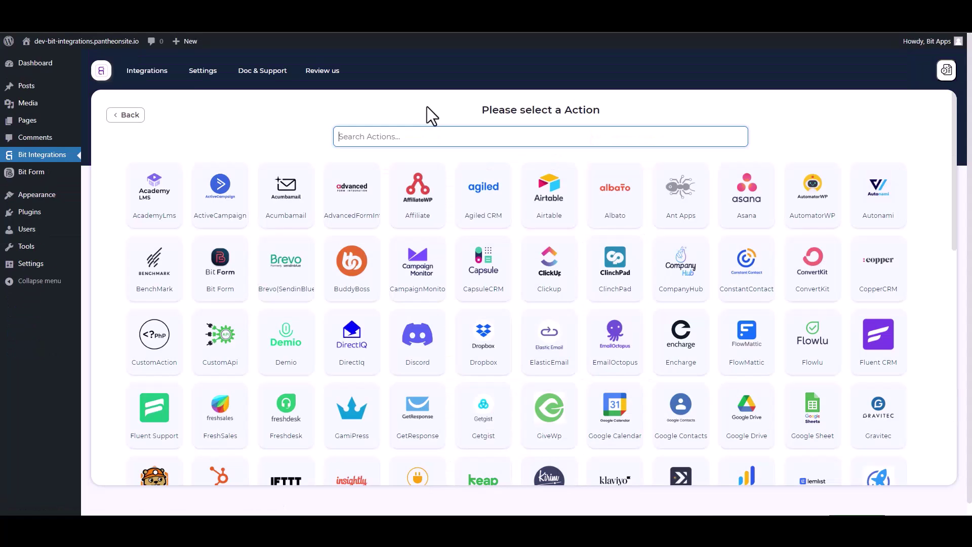
text(dis)
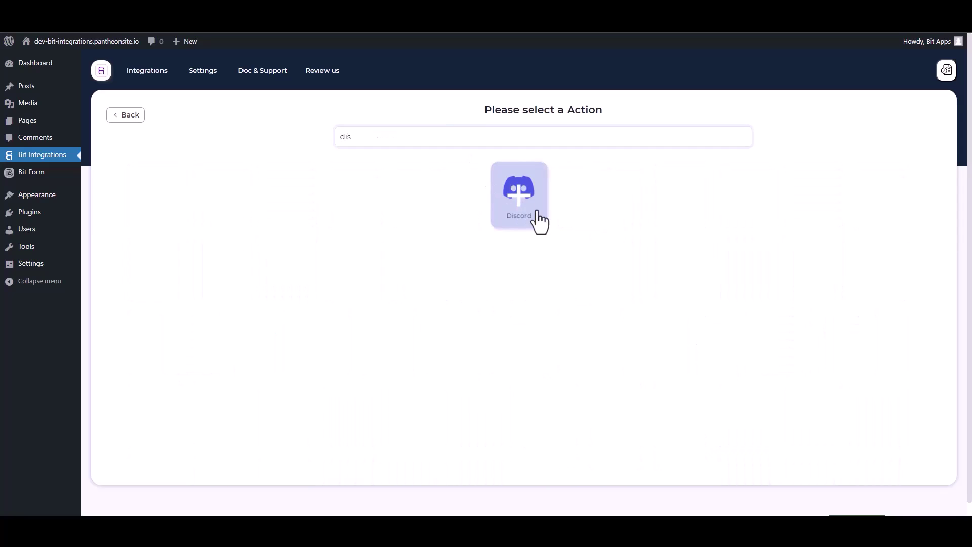
click(535, 217)
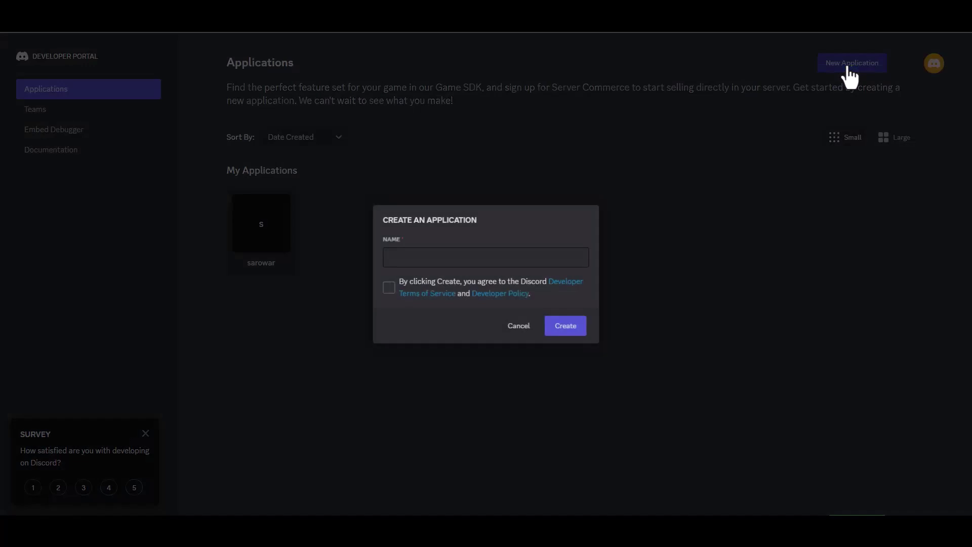
Create a Discord application named 'Bit Integrations' after accepting the developer terms
click(435, 257)
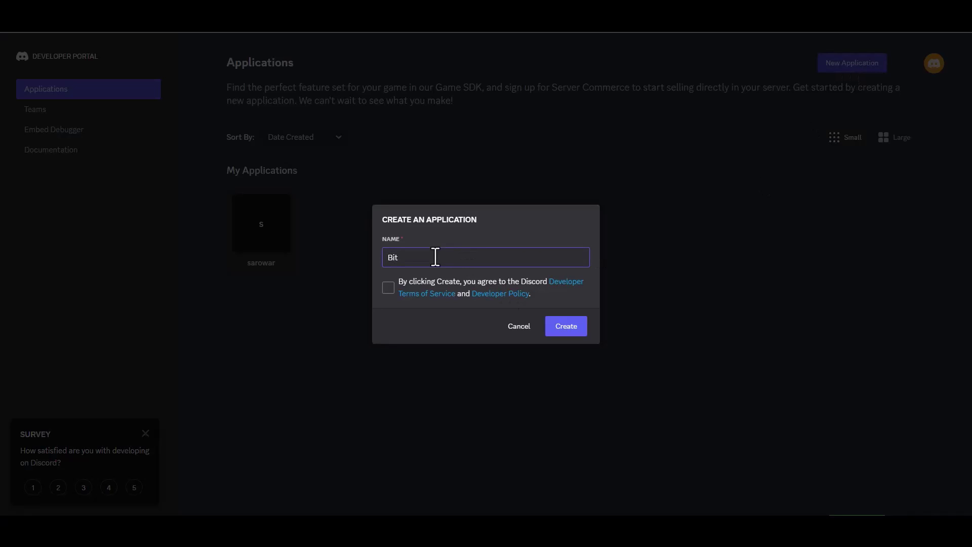
text(tegrations)
click(387, 288)
click(553, 335)
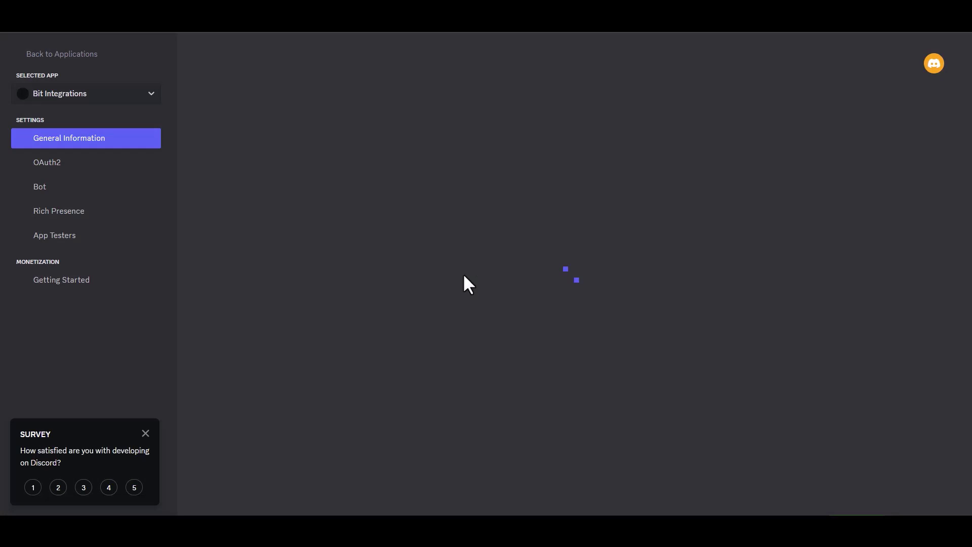
Generate an OAuth2 invite URL with bot scope and Administrator permission, and copy it
click(74, 171)
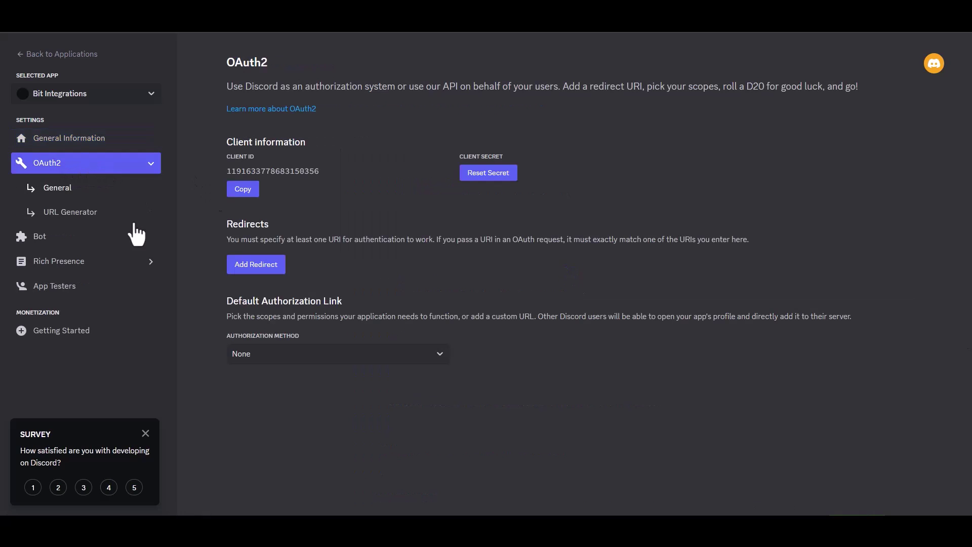
click(89, 214)
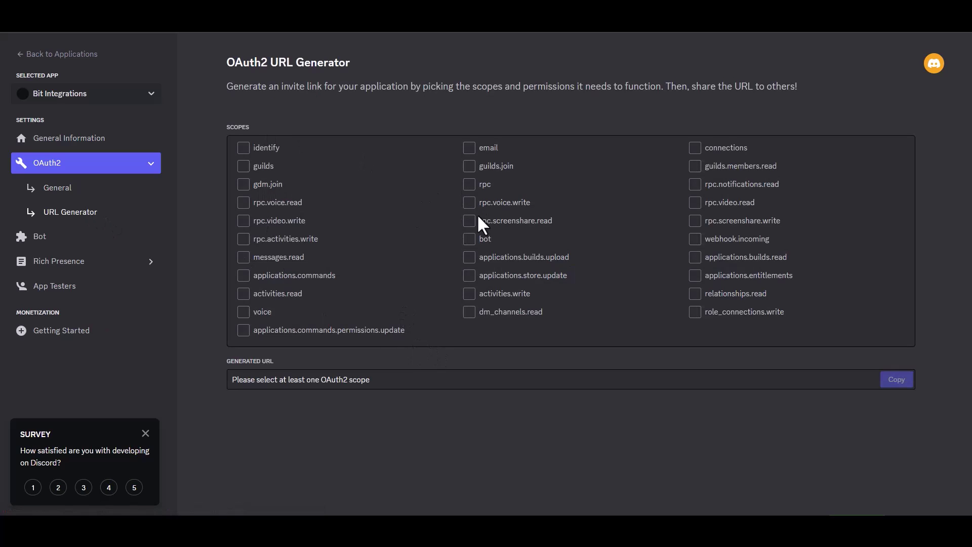
click(470, 240)
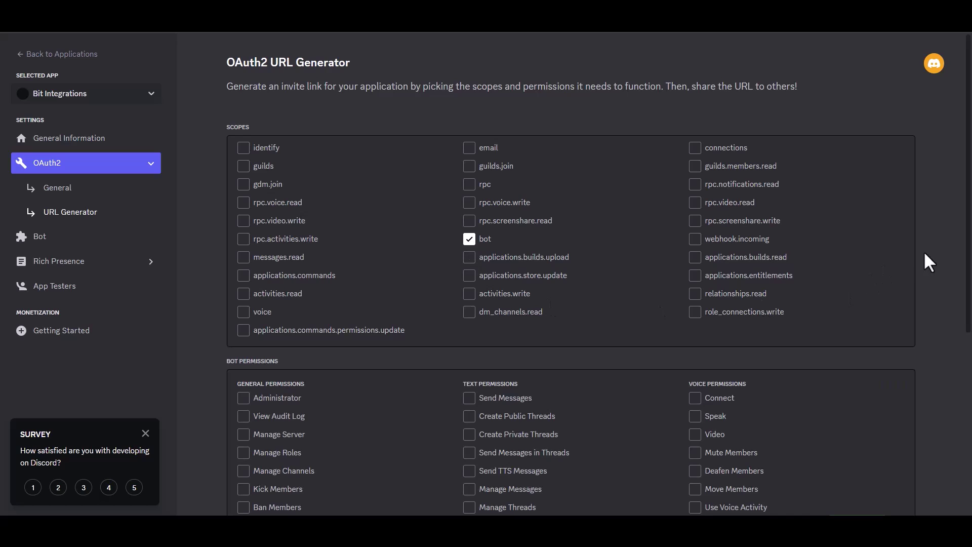
scroll(967, 252, down, 3)
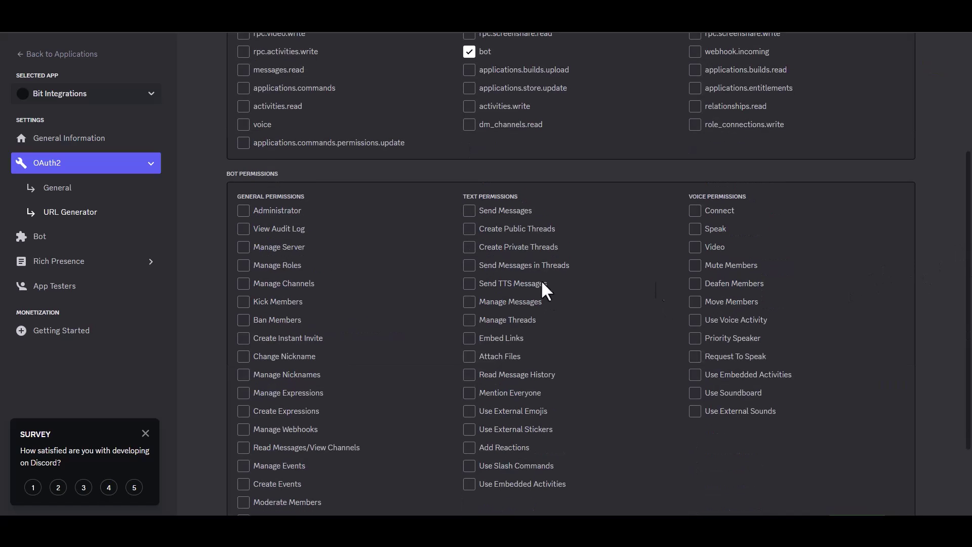
click(243, 212)
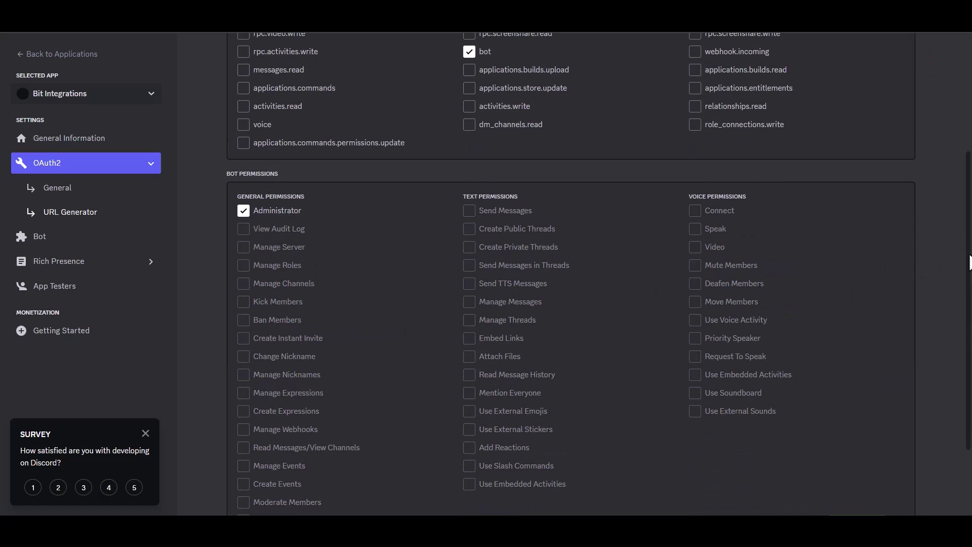
scroll(969, 263, down, 2)
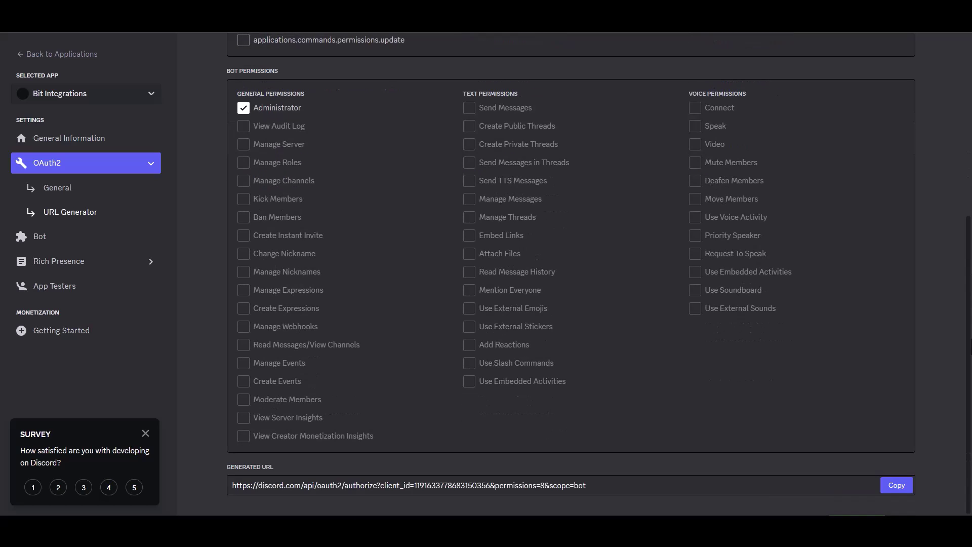
click(893, 486)
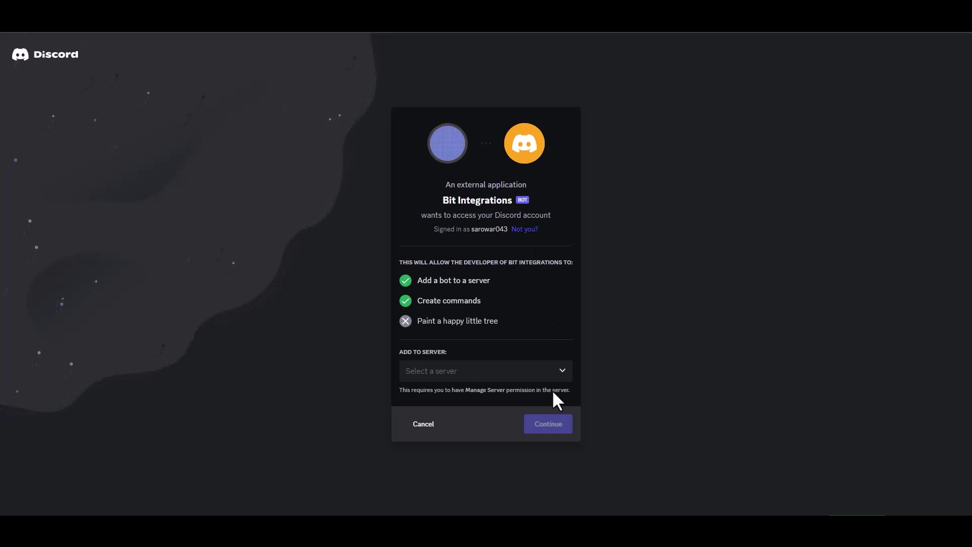
Add the bot to the only available server with Administrator rights and pass hCaptcha
click(470, 373)
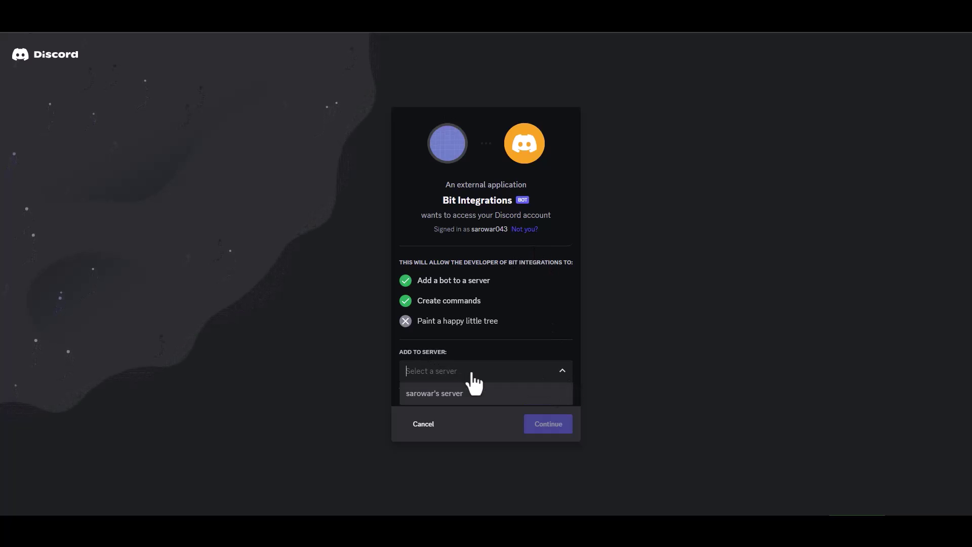
click(444, 398)
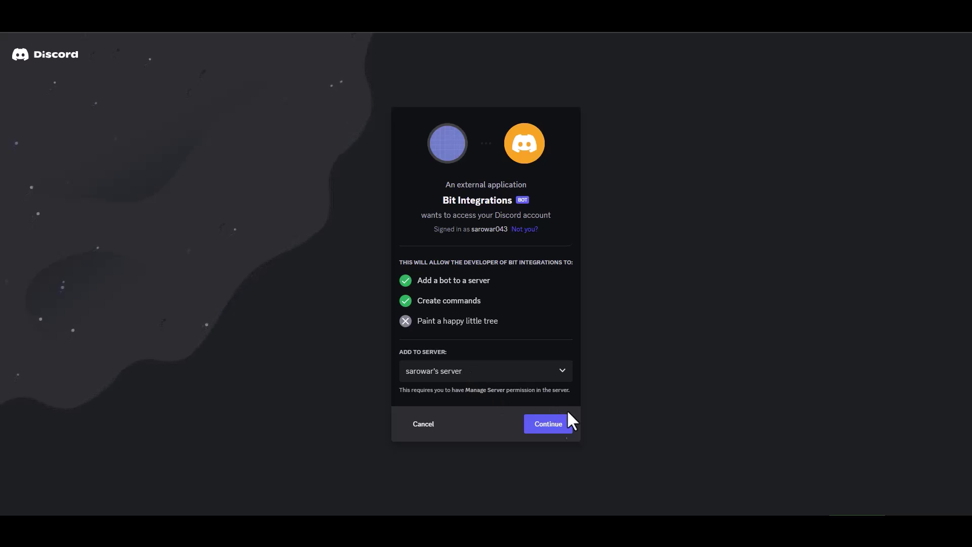
click(548, 426)
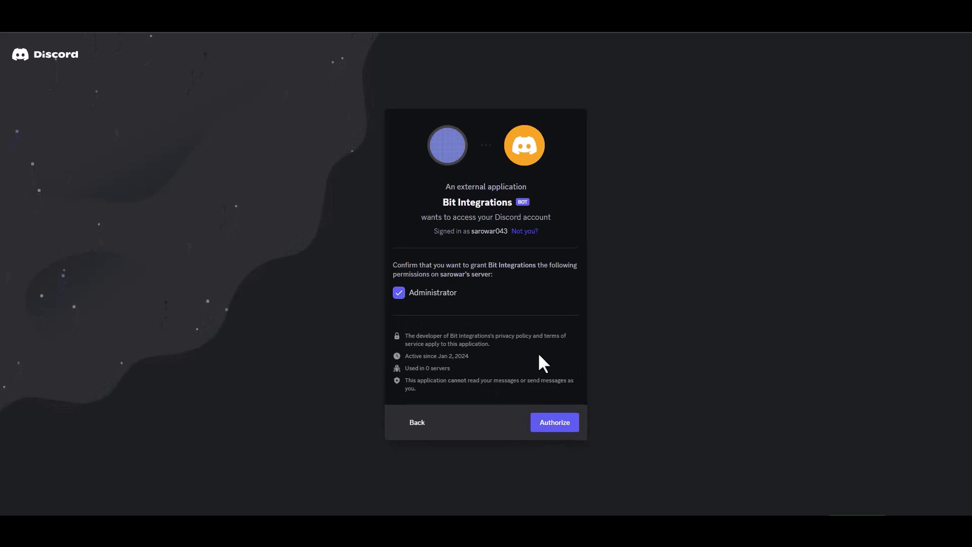
click(554, 424)
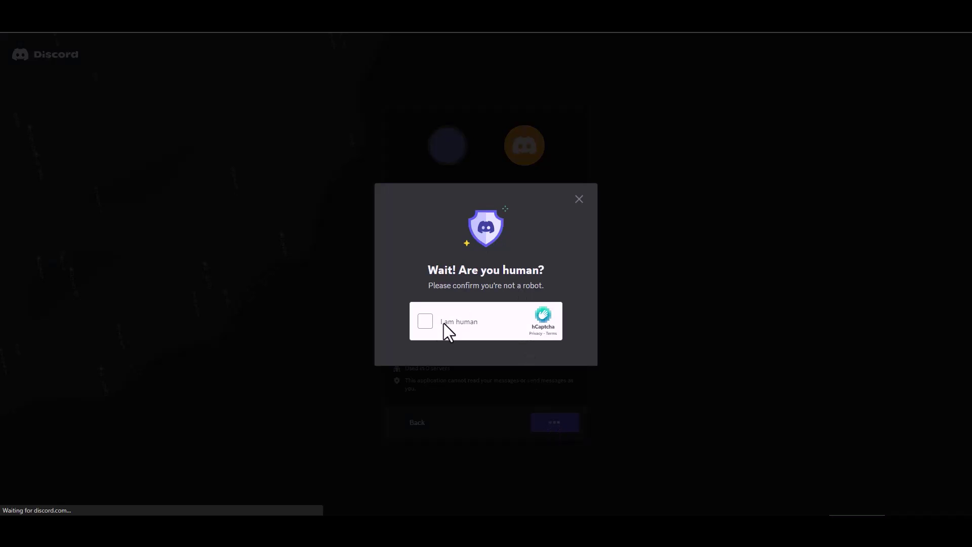
click(425, 322)
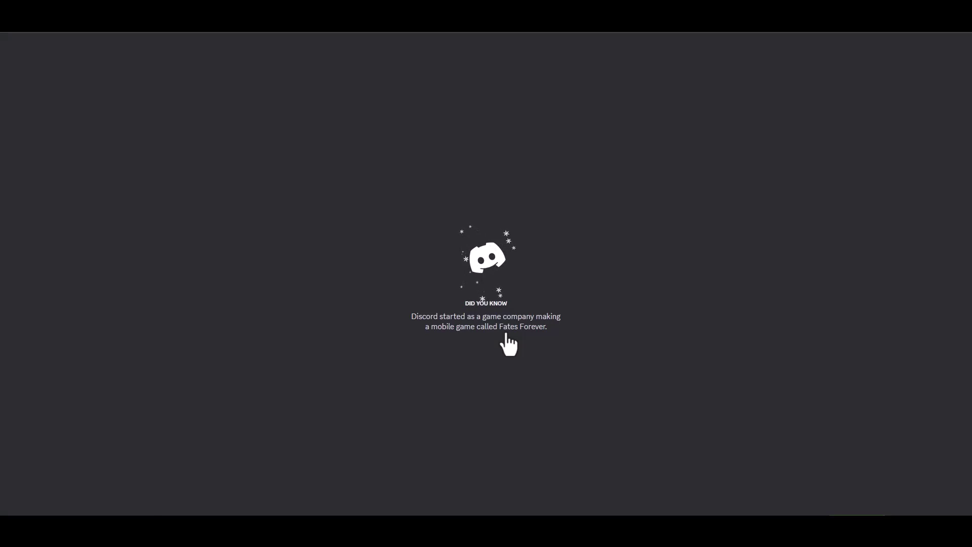
Dismiss the promo popup, reset the bot token, and copy the new token
click(852, 463)
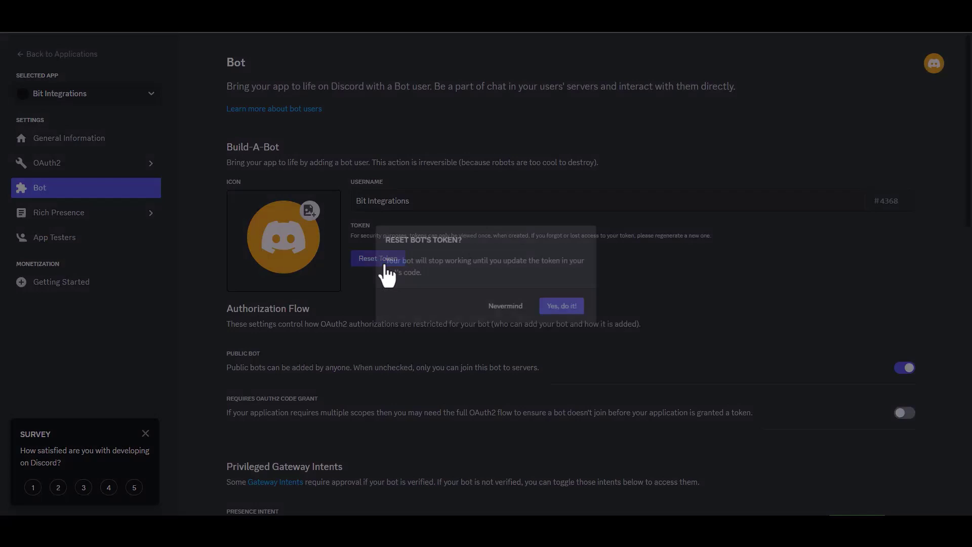
click(570, 309)
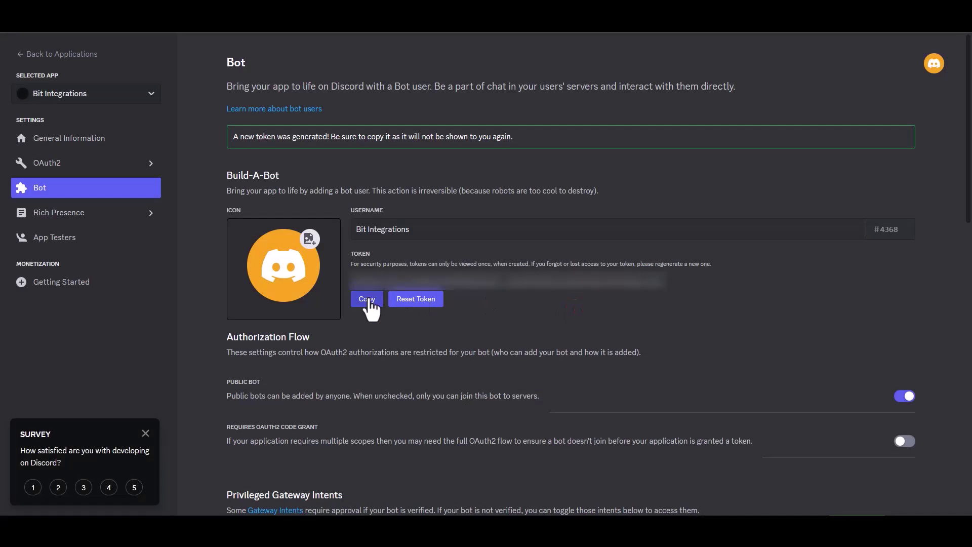
click(367, 299)
Paste the copied bot token into Access Token and authorize the Discord connection
click(195, 23)
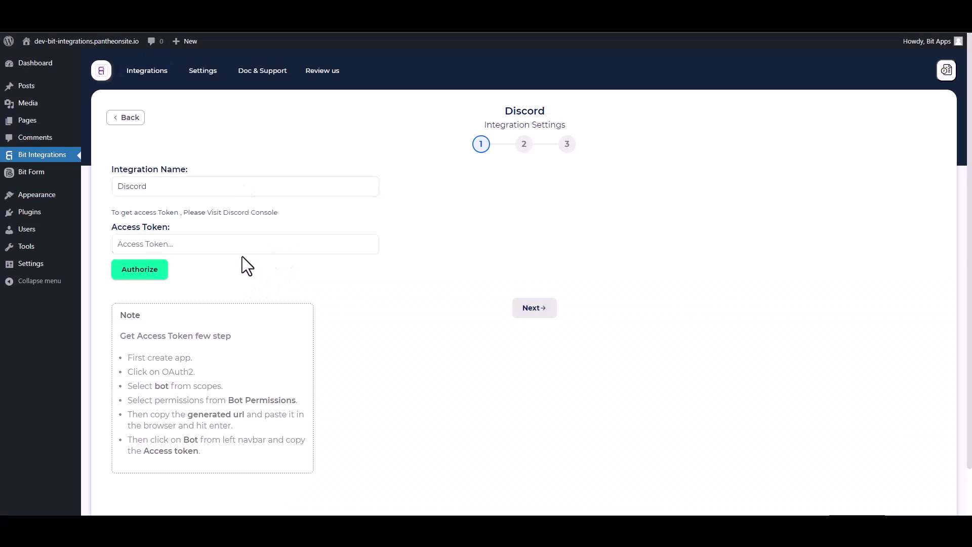
click(224, 250)
key(ctrl+v)
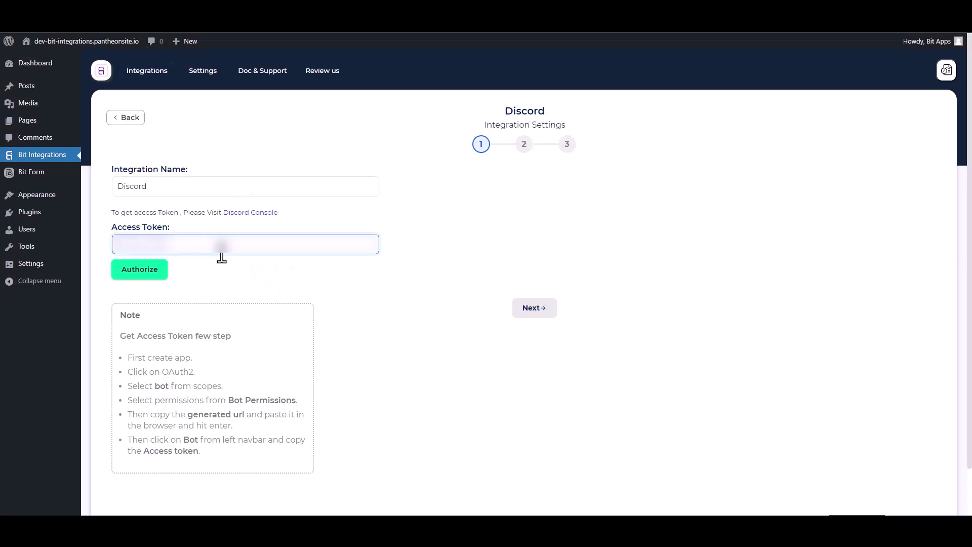
key(ctrl+v)
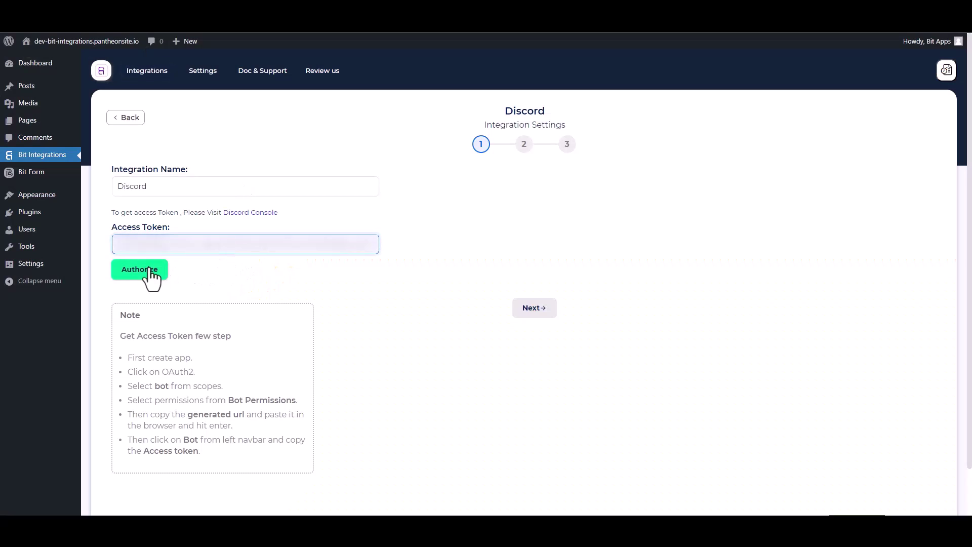
click(144, 270)
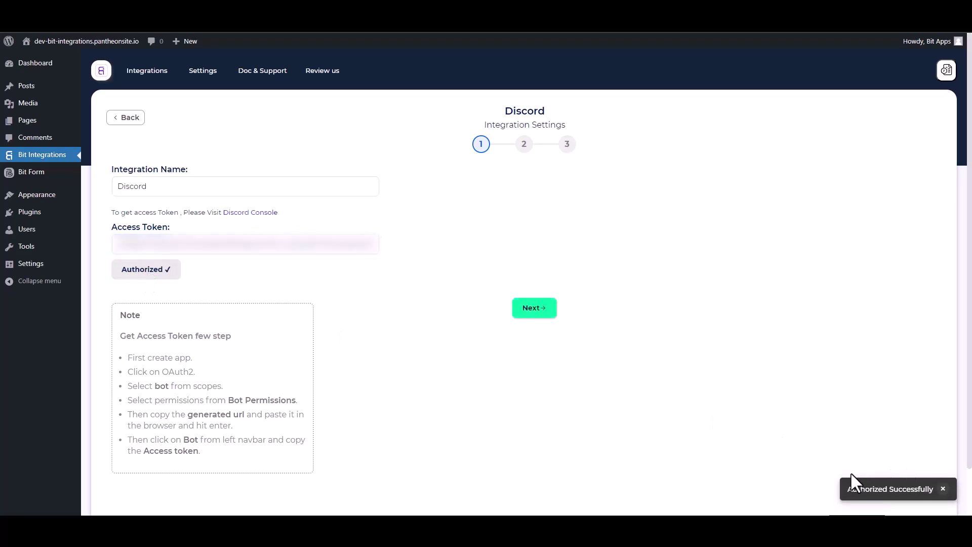
Select the Discord server and its general channel
click(535, 311)
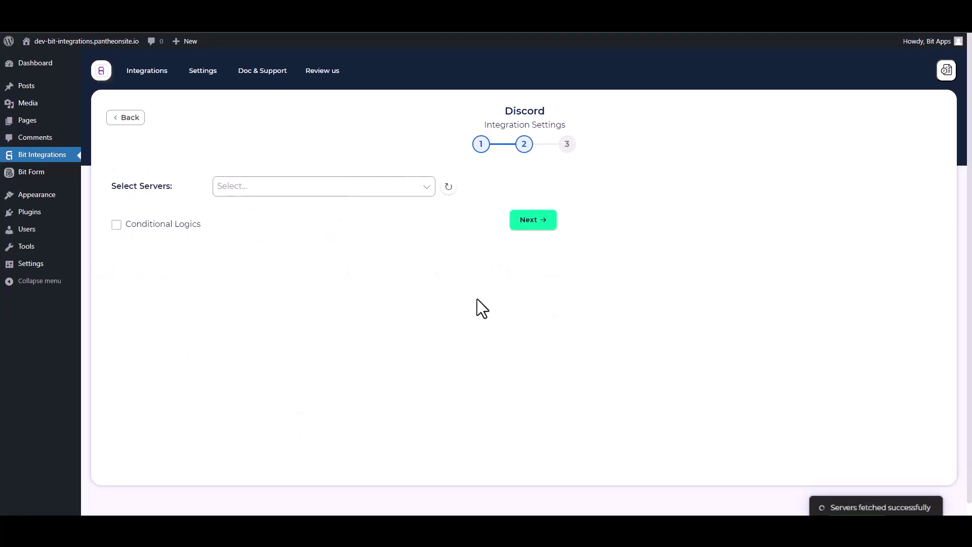
click(258, 190)
click(266, 212)
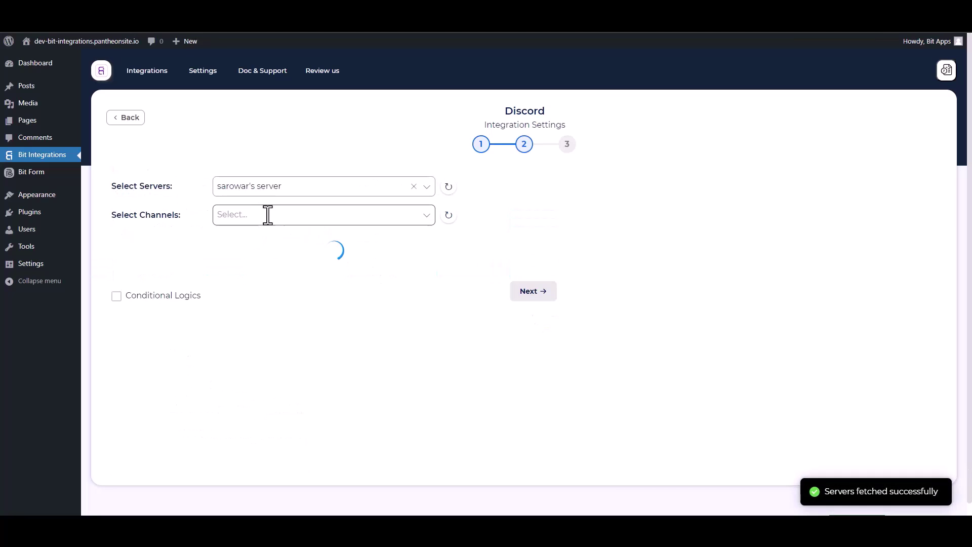
click(220, 215)
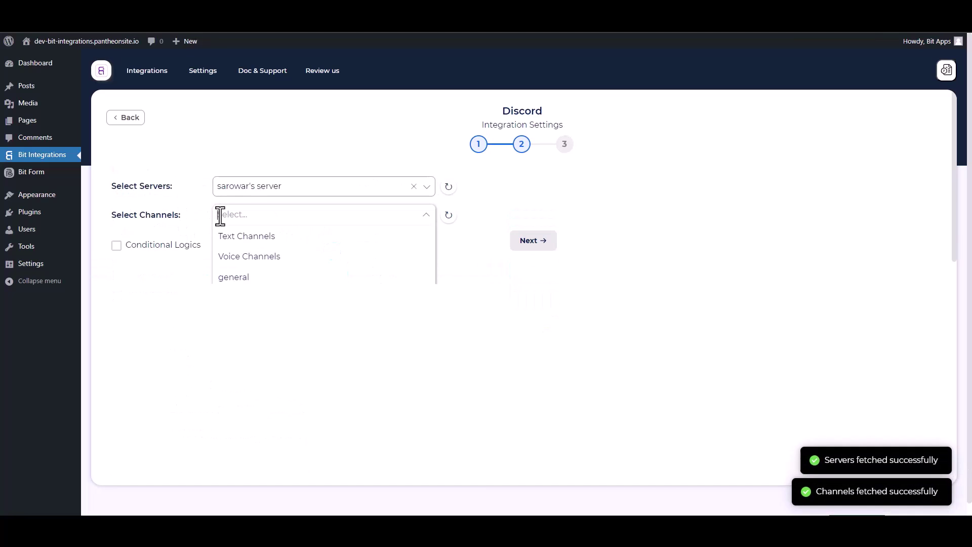
click(234, 277)
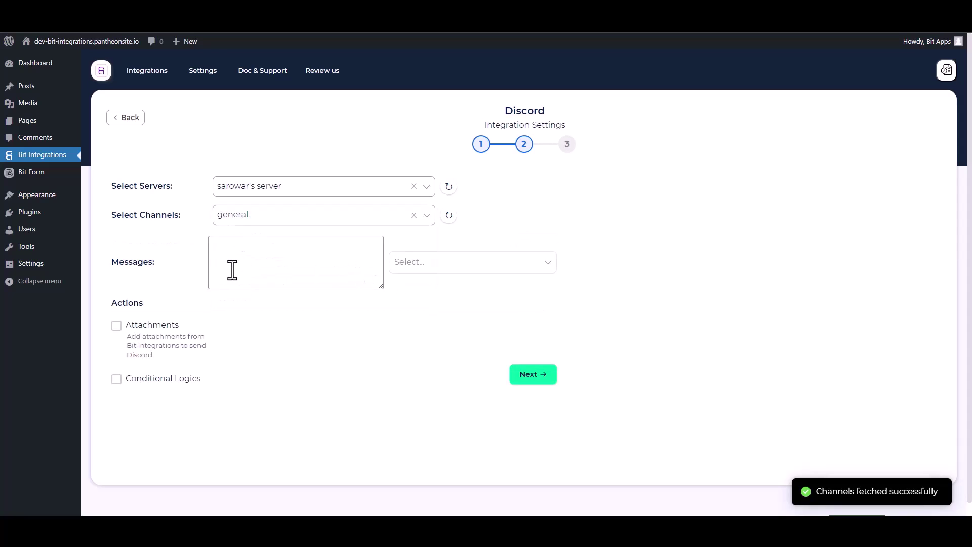
Add the Name, Email and Phone form fields to the message
click(397, 262)
click(403, 285)
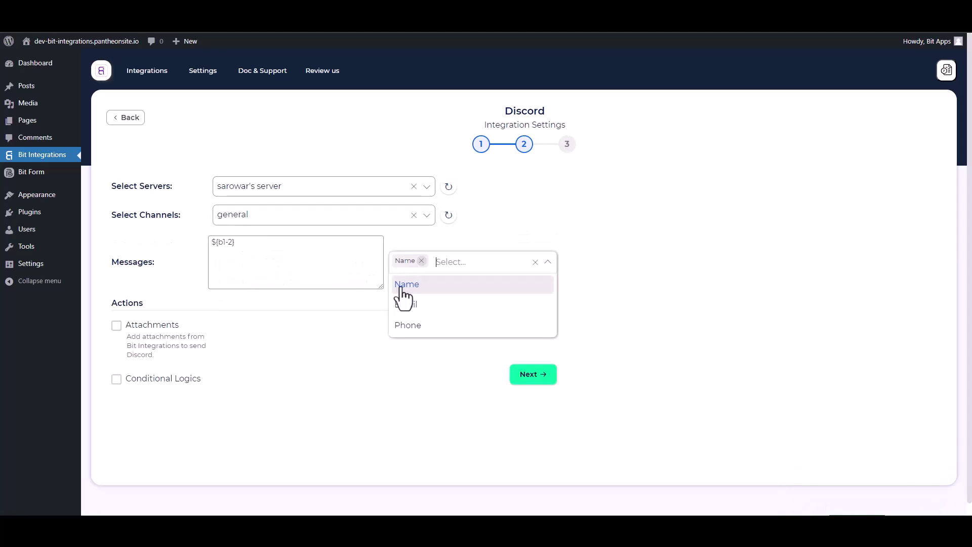
click(408, 305)
click(410, 327)
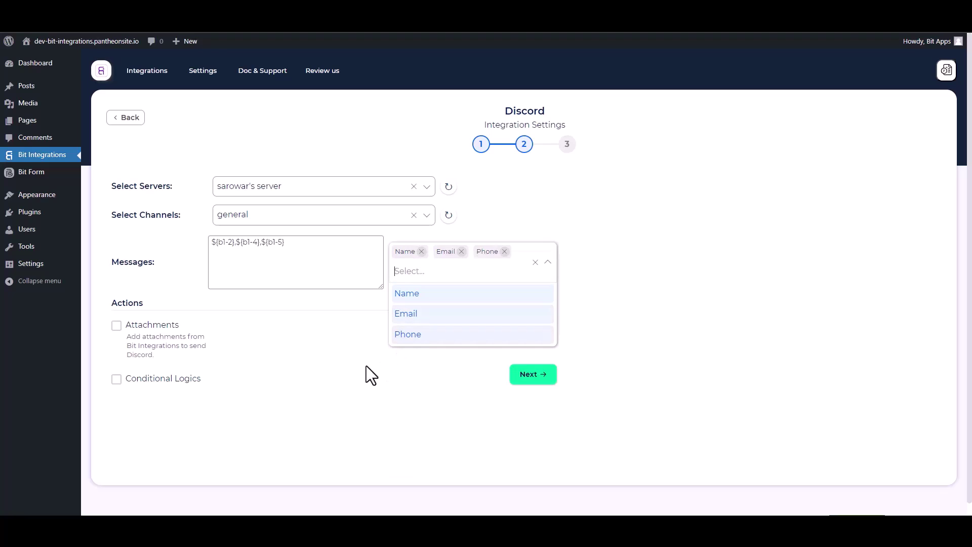
click(334, 410)
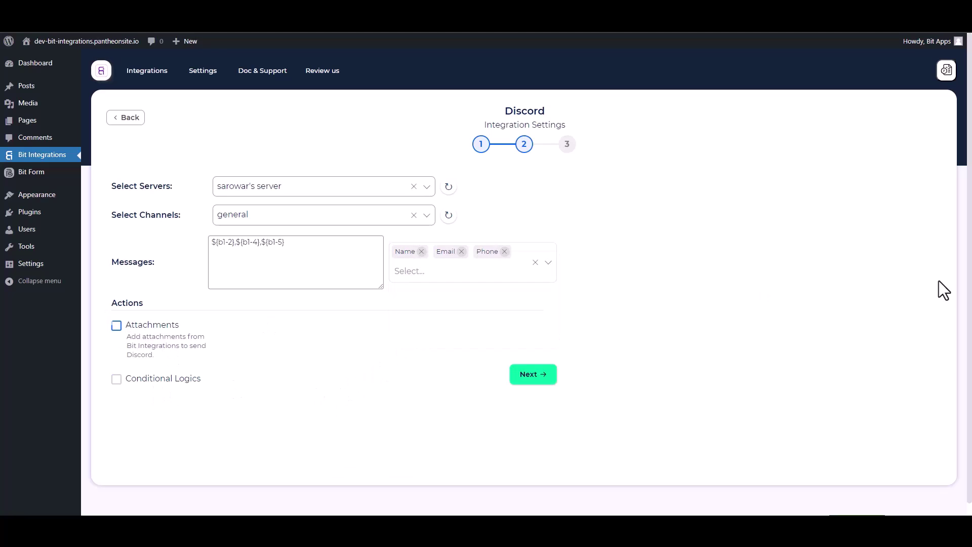
Leave conditional logic off, then finish and save the integration
click(118, 382)
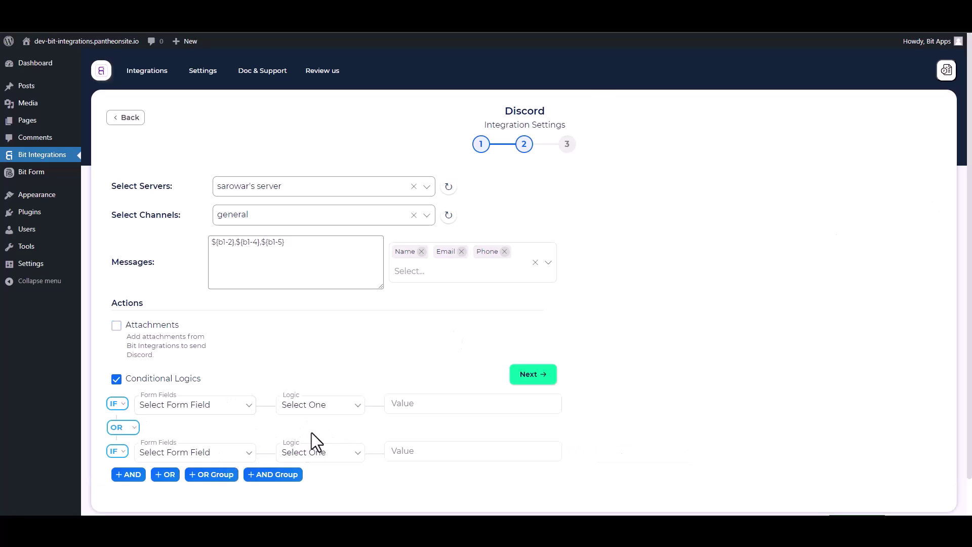
click(116, 379)
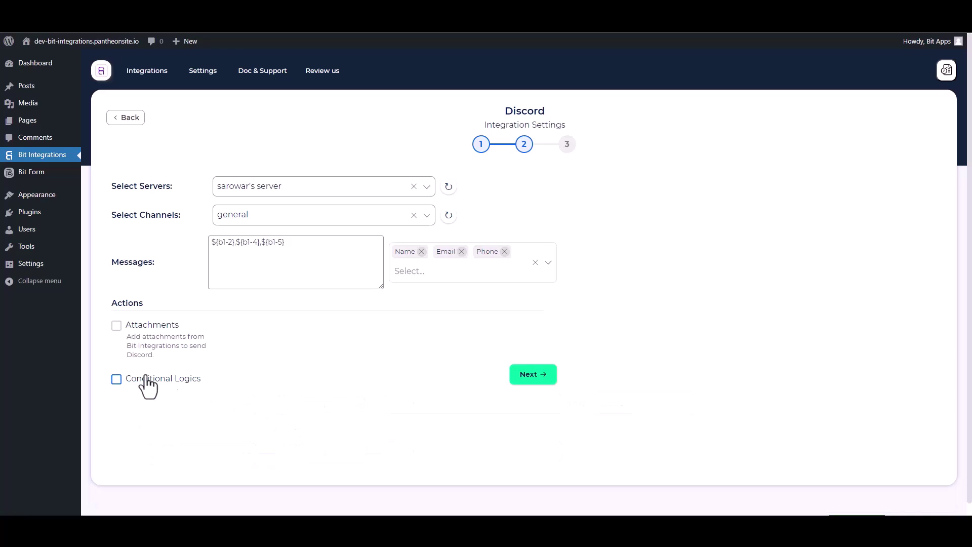
click(530, 375)
click(527, 233)
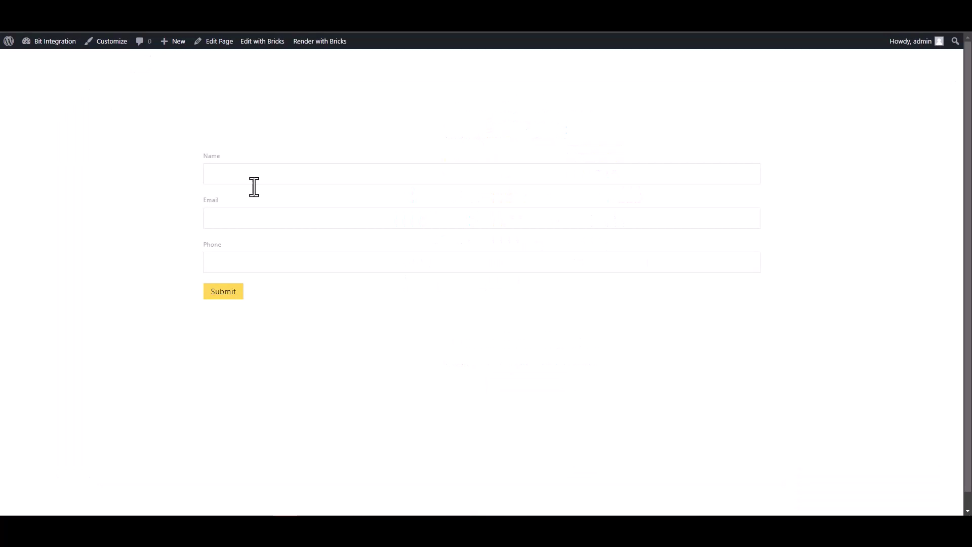
Fill the Bricks form's Name, Email and Phone fields with test values
click(295, 172)
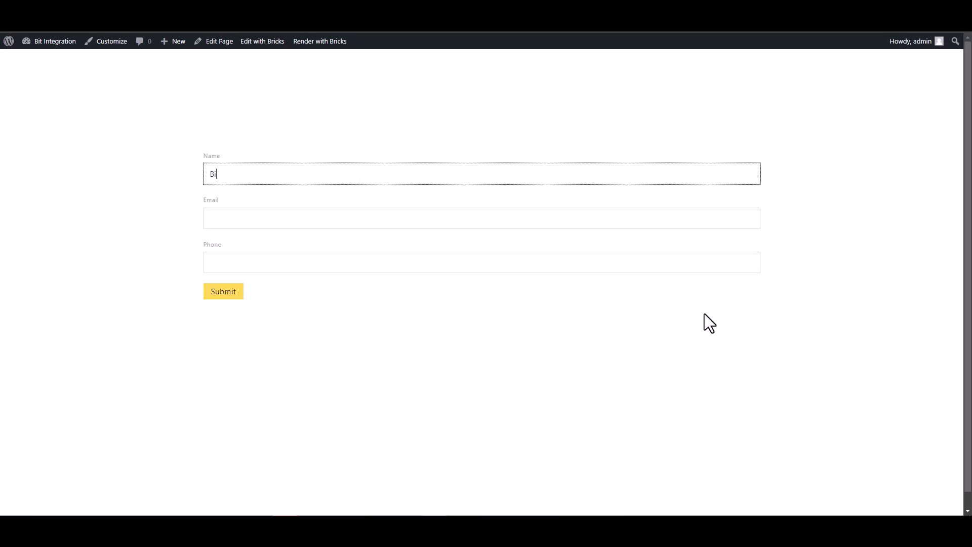
text(tegratio)
text(n)
click(751, 219)
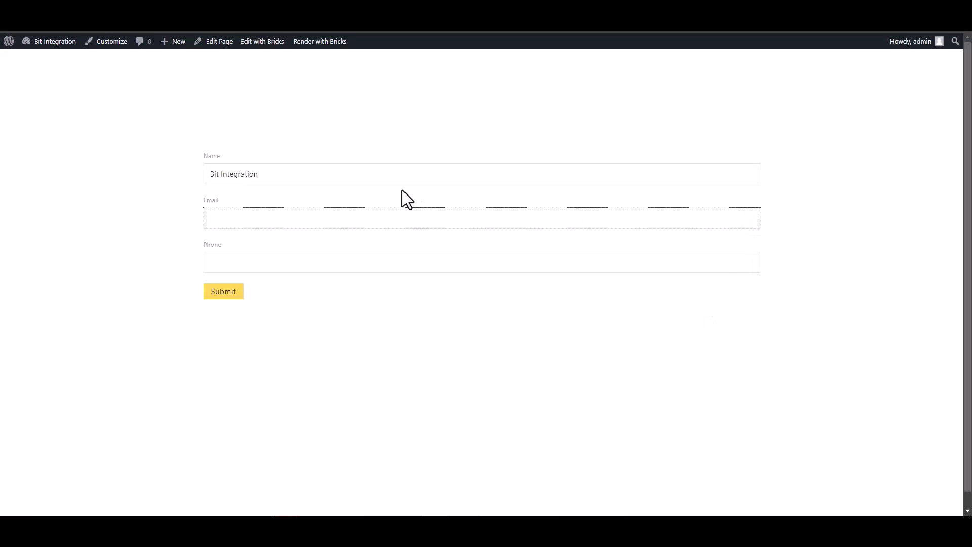
click(372, 169)
text(s)
click(373, 216)
click(713, 258)
text(4445)
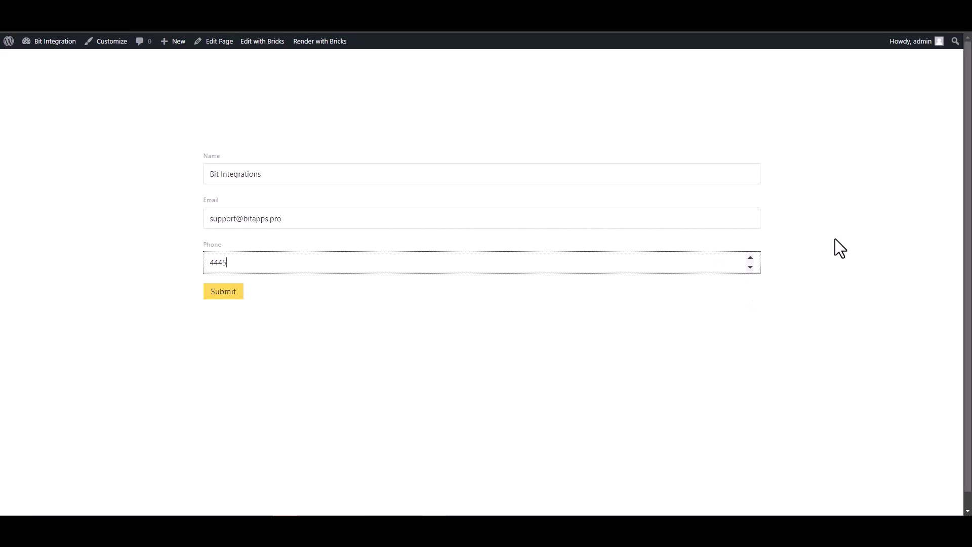
text(55666)
Submit the form and check the success message that appears
click(235, 293)
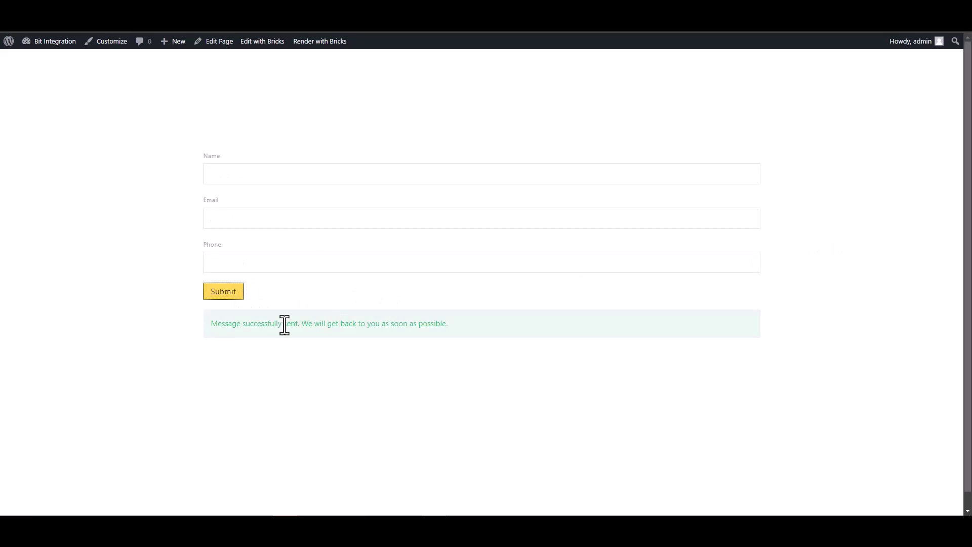
drag(212, 325, 316, 331)
click(316, 346)
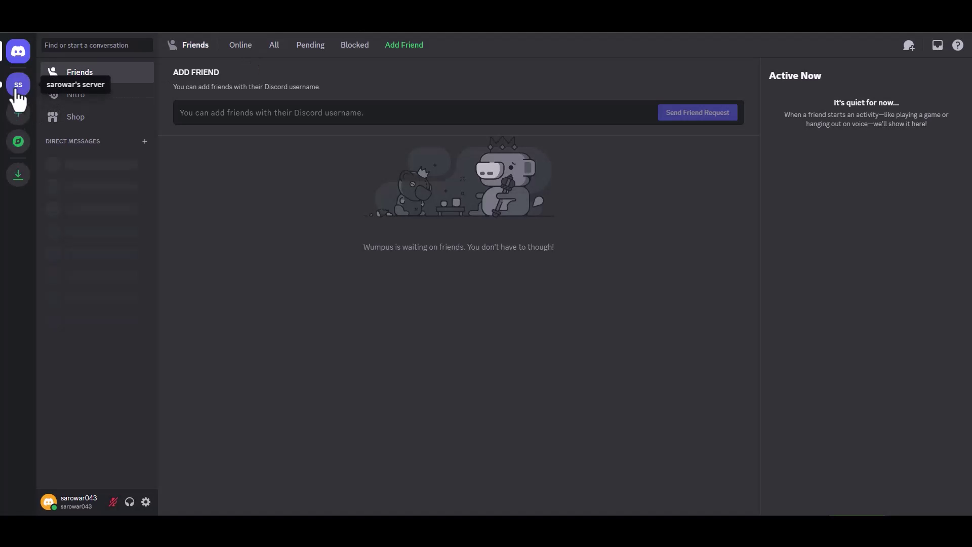
Open the server's #general channel and highlight the Bit Integrations bot's posted message
click(19, 83)
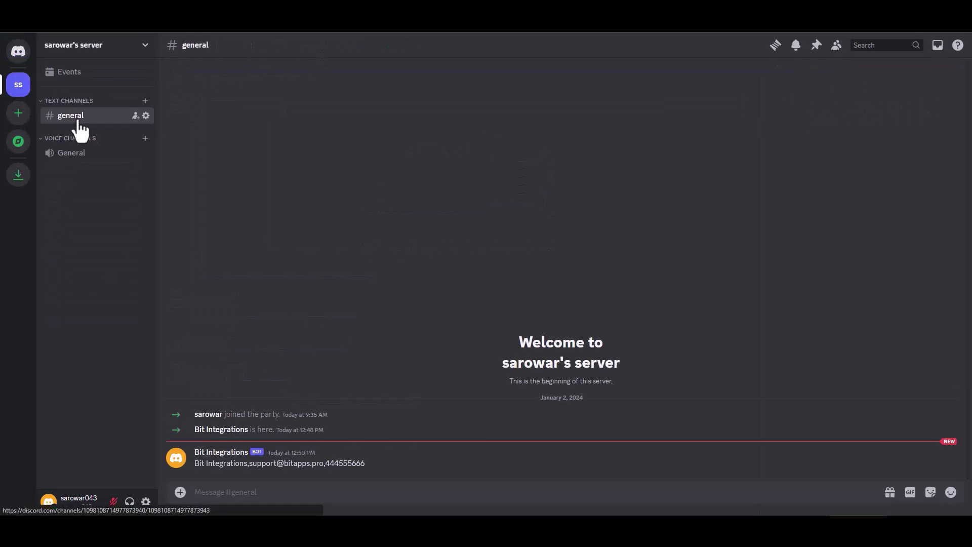
mouse_move(319, 457)
drag(365, 464, 195, 467)
click(417, 467)
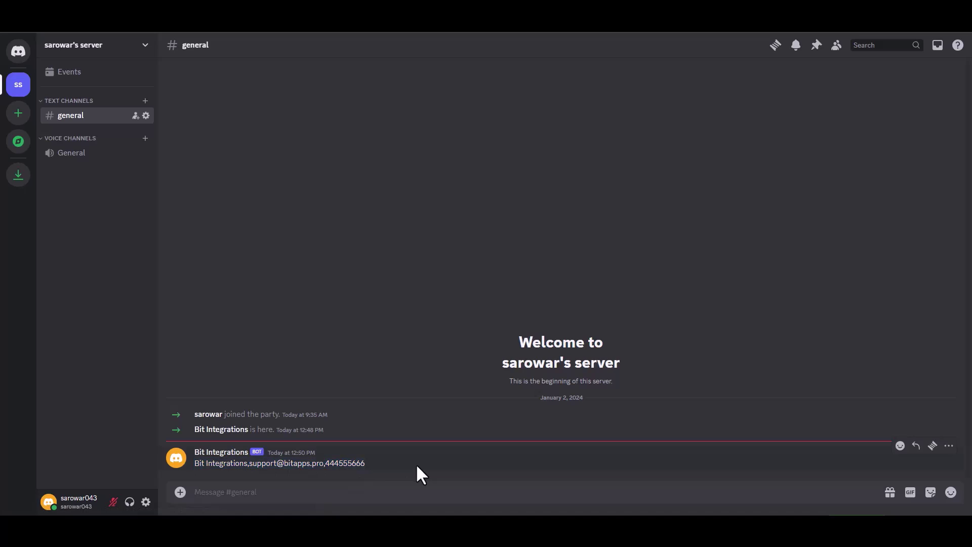